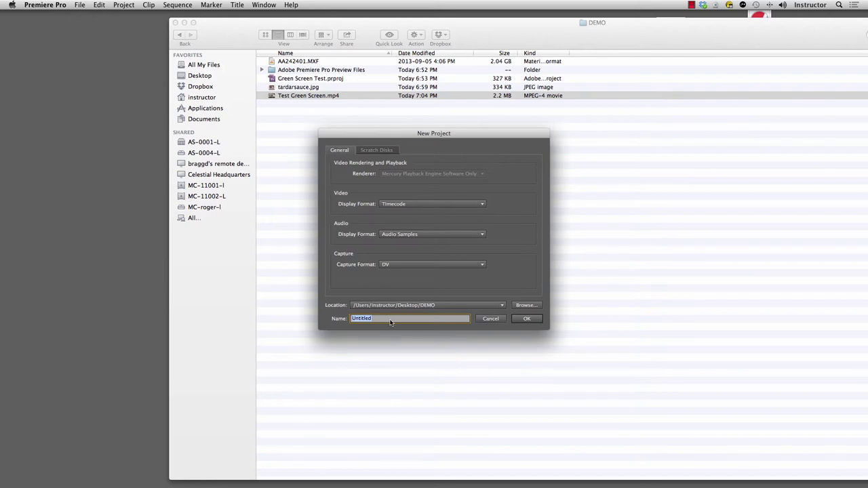
Enter 'Green Screen' as the new project's name in the New Project dialog.
text(Green Screen Test 2)
Create the project and an AVCHD 1080p30 sequence named 'Green Screen Test 2'.
key(Return)
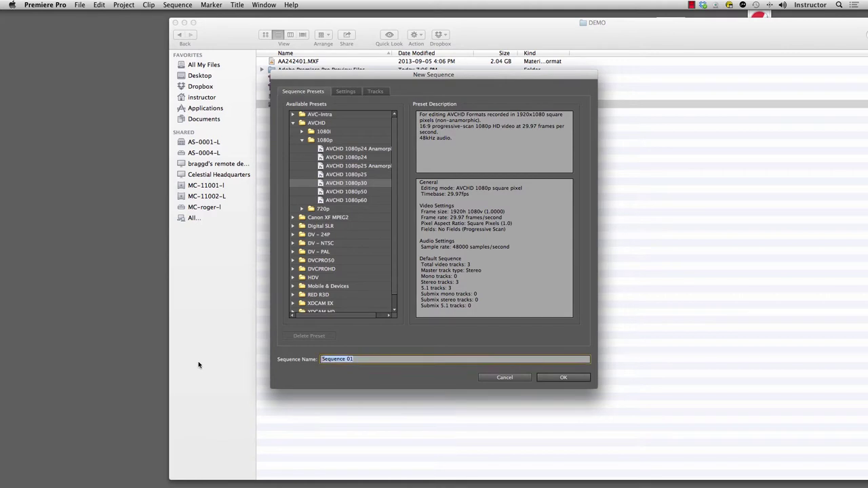
text(Green S)
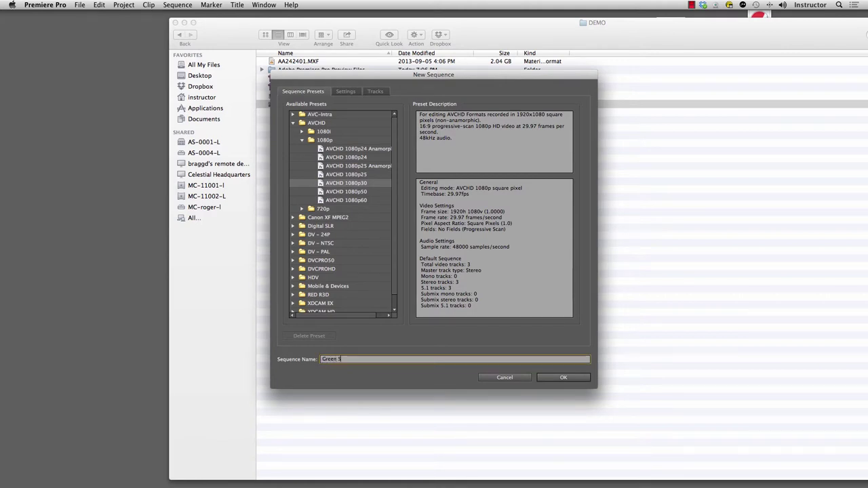
text(creen Test 2)
key(Return)
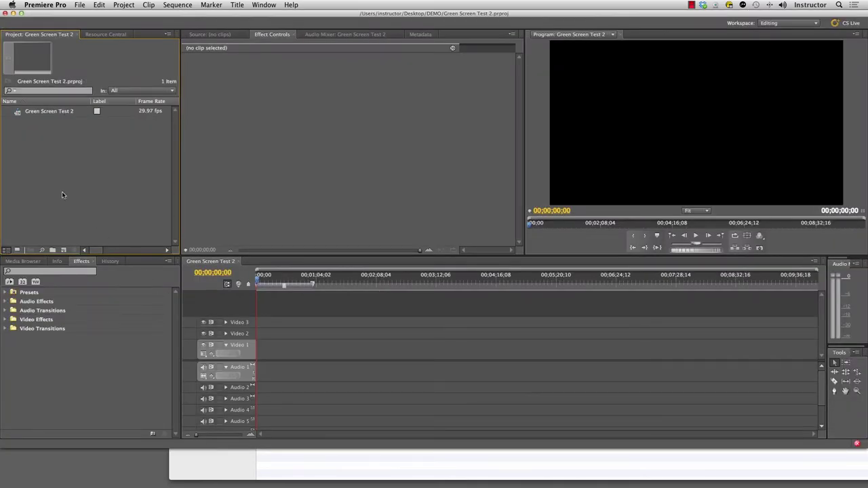
Add two new bins to the Project panel, named 'Video' and 'Photo'.
right_click(37, 148)
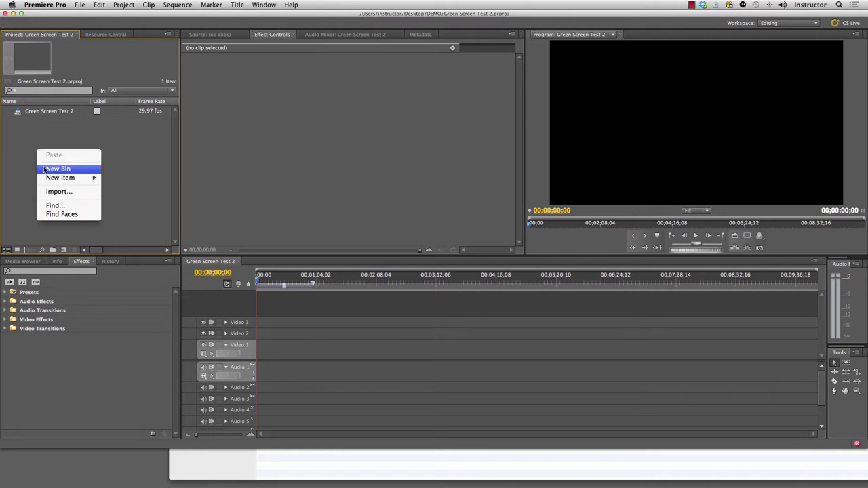
click(43, 168)
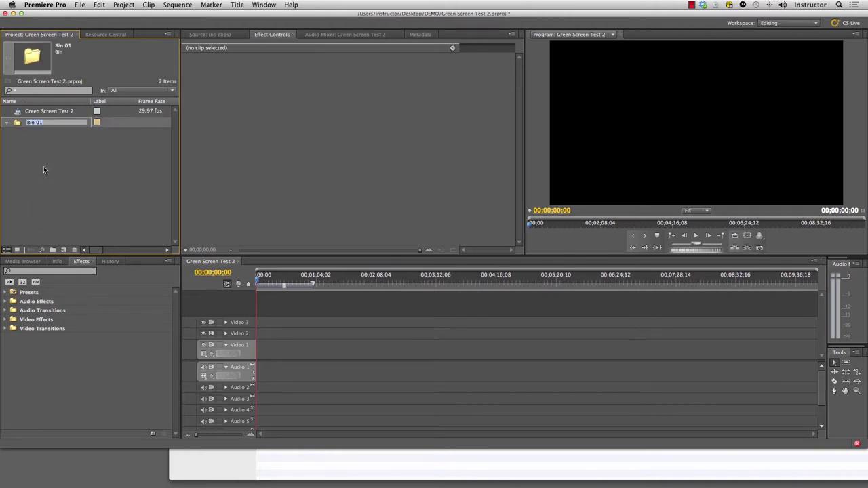
text(Video)
key(Return)
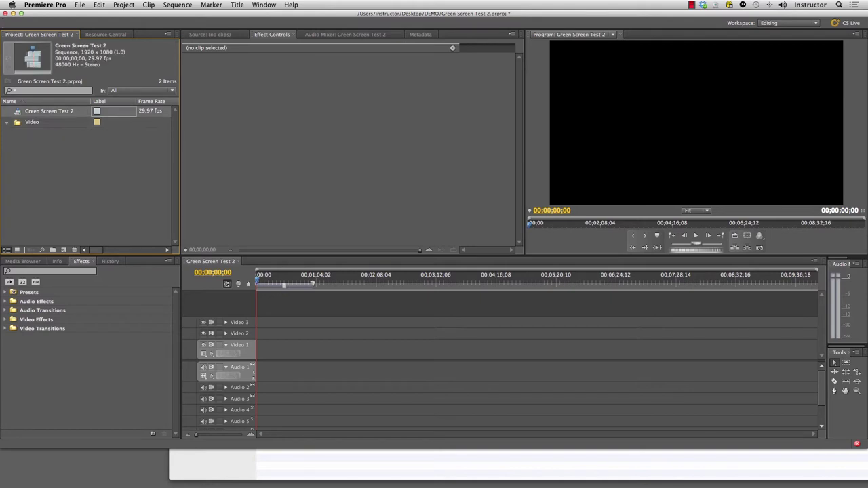
right_click(55, 136)
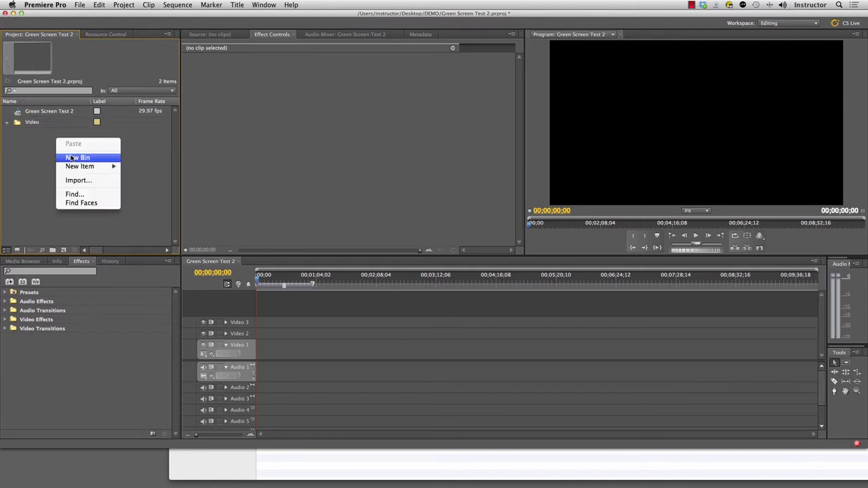
click(70, 157)
text(Photo)
key(Return)
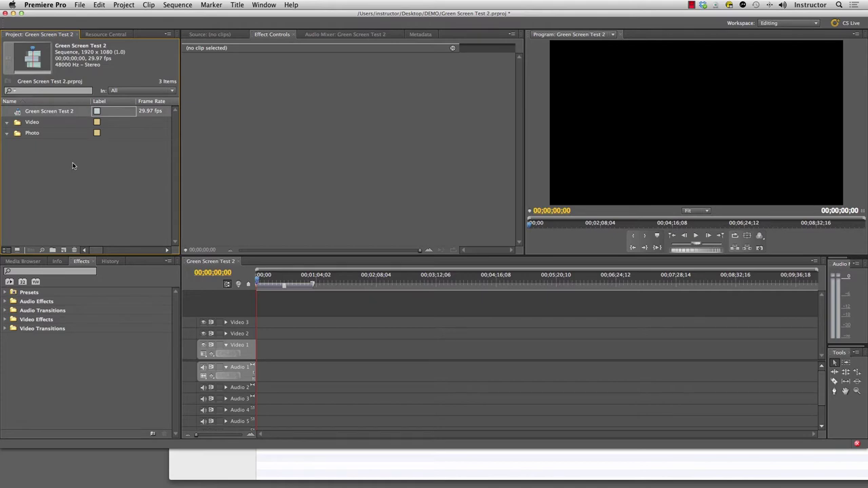
Import AA242401.MXF into the Video bin and tardarsauce.jpg into the Photo bin from the DEMO folder.
key(super+Tab)
key(super+Tab)
key(super+Tab)
key(super+Tab)
key(super+Tab)
key(super+Tab)
key(super+Tab)
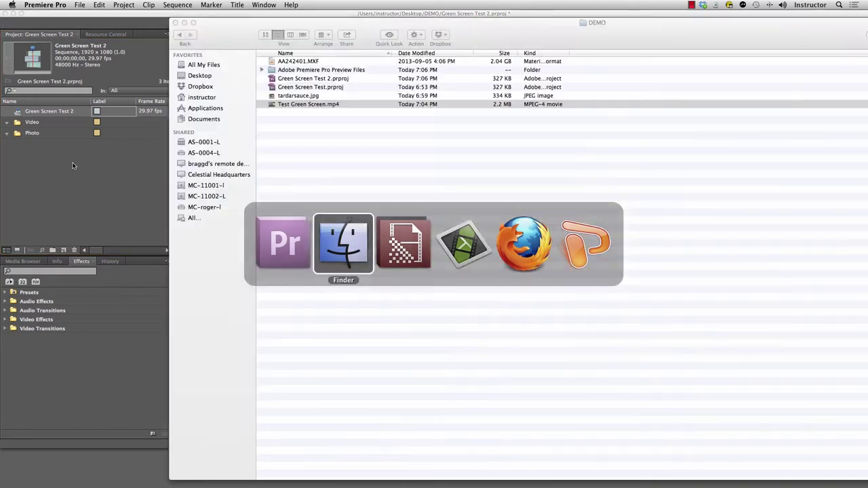
click(283, 154)
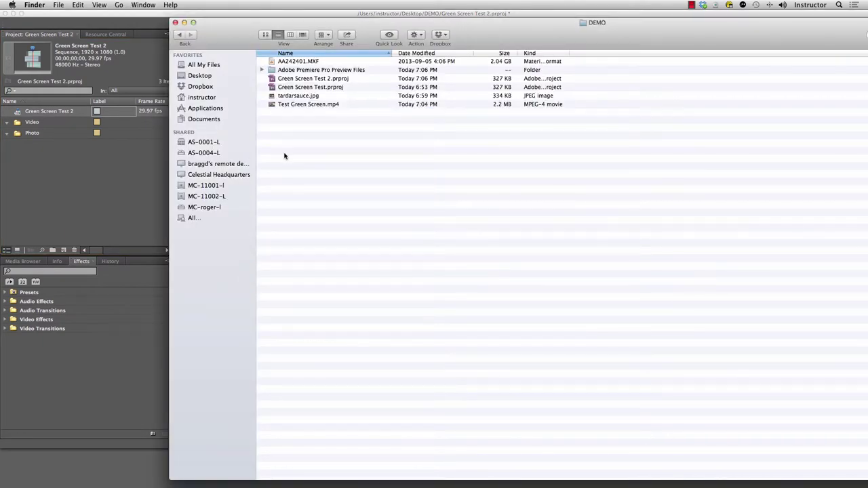
drag(275, 62, 17, 120)
click(281, 97)
drag(281, 97, 34, 148)
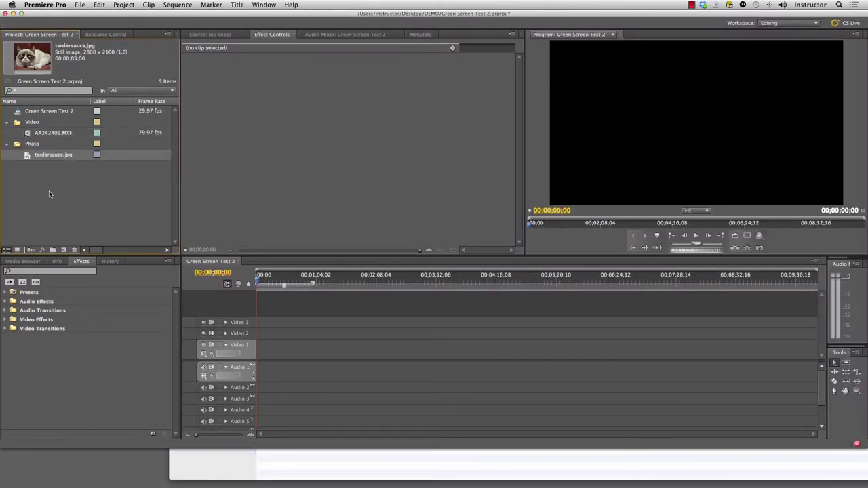
Preview AA242401.MXF in the Source monitor and set an Out point marking a 00;00;12;20 section.
double_click(28, 134)
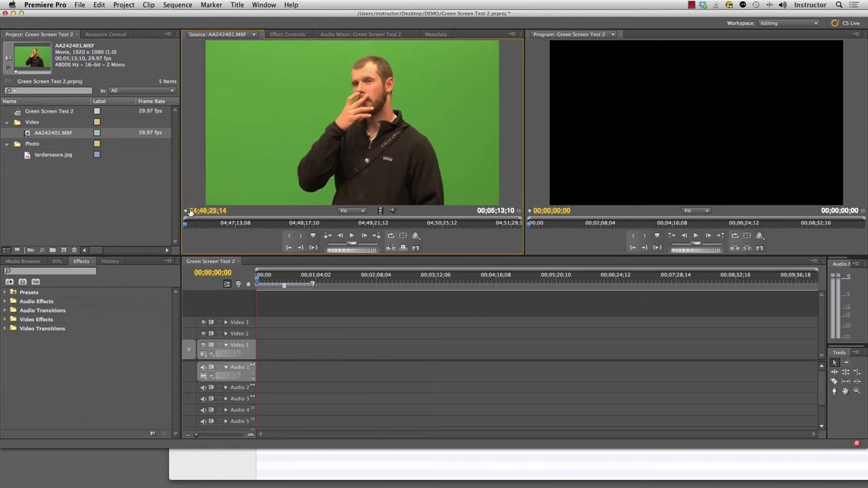
drag(192, 226, 206, 226)
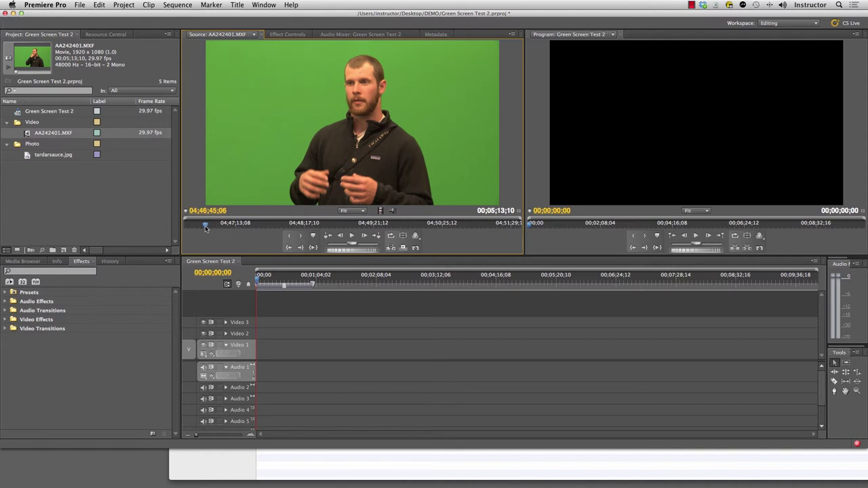
drag(202, 227, 220, 228)
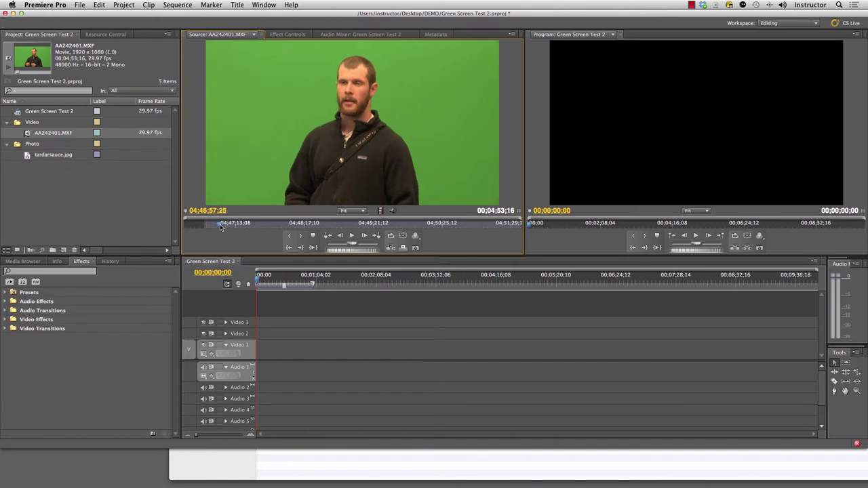
key(o)
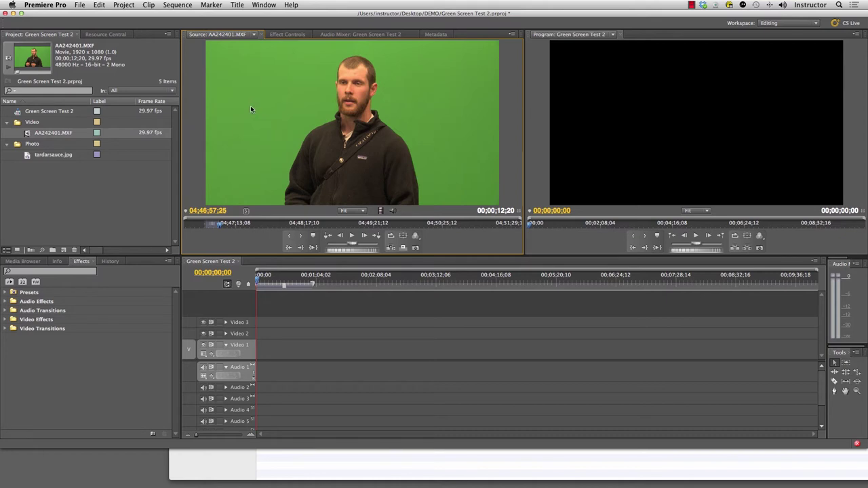
drag(225, 103, 263, 334)
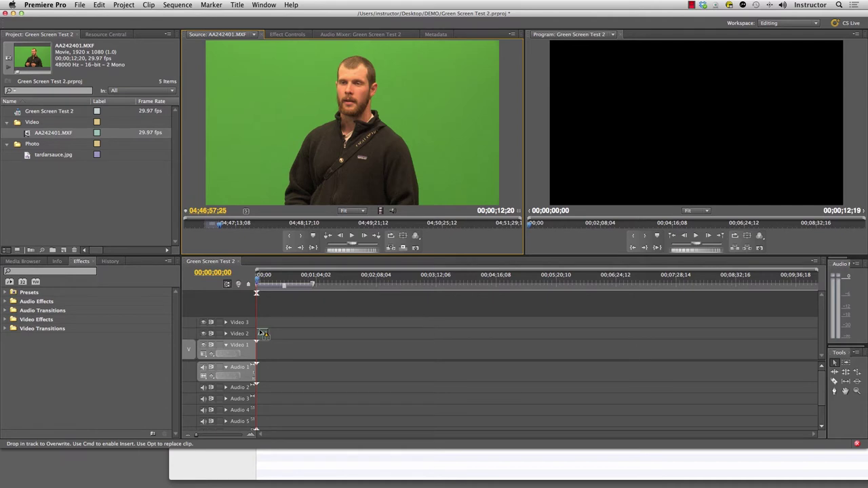
Place the trimmed clip on Video 2 and apply the Ultra Key effect to it.
drag(263, 334, 264, 334)
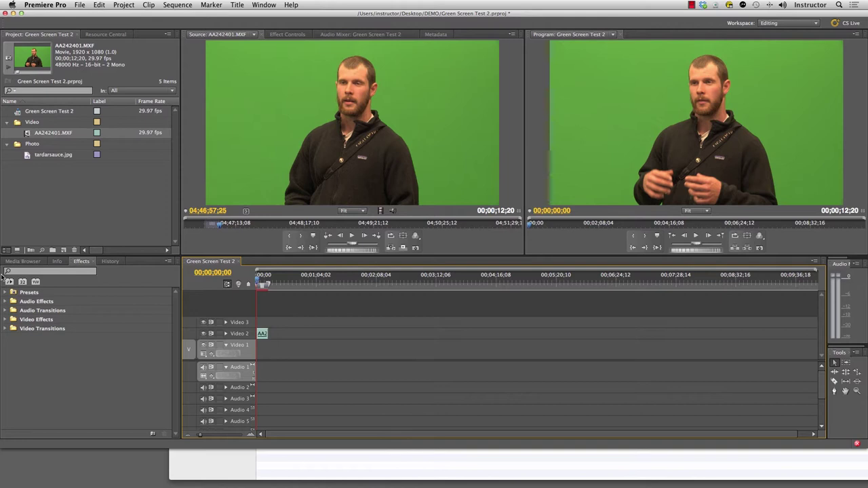
click(32, 272)
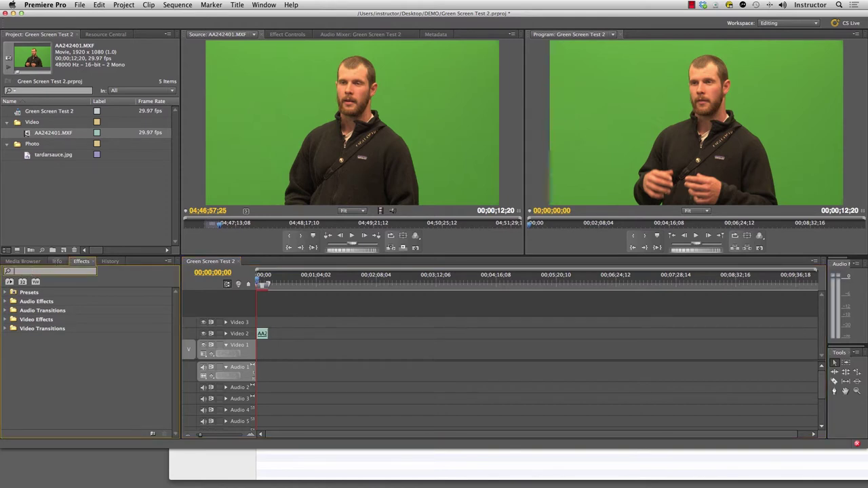
text(ultra)
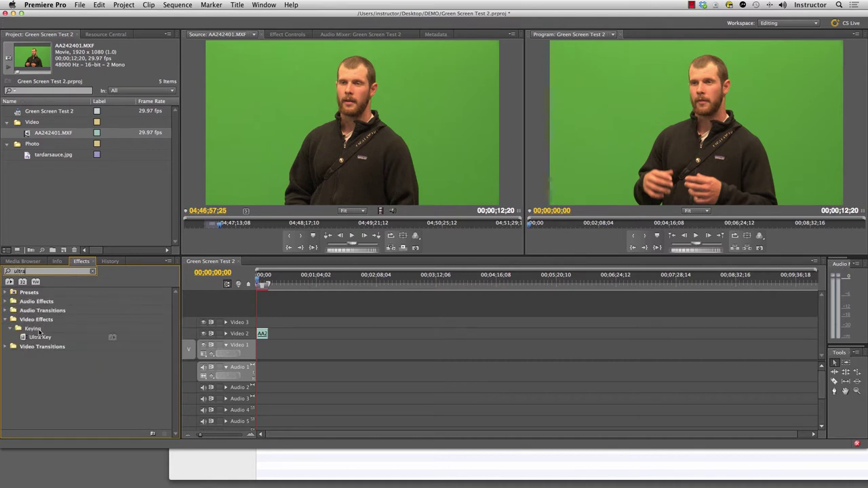
click(27, 338)
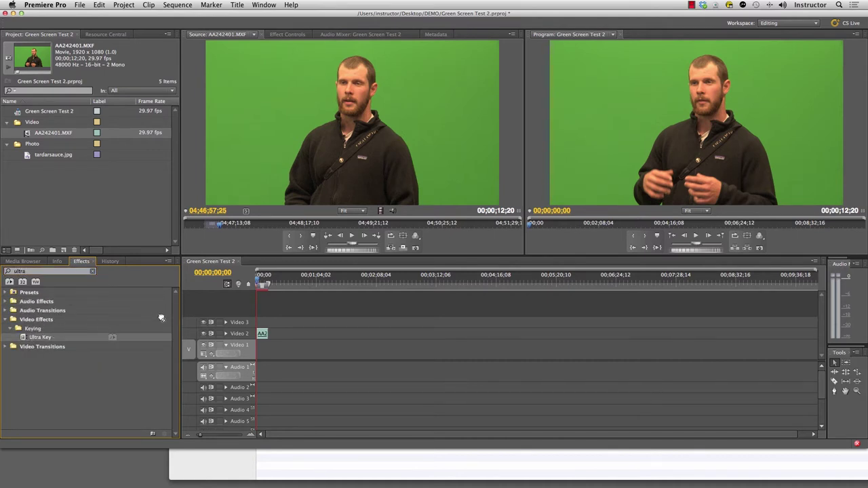
drag(161, 317, 263, 333)
Zoom the timeline in on the clip and move the playhead about two seconds in.
click(251, 435)
click(251, 435)
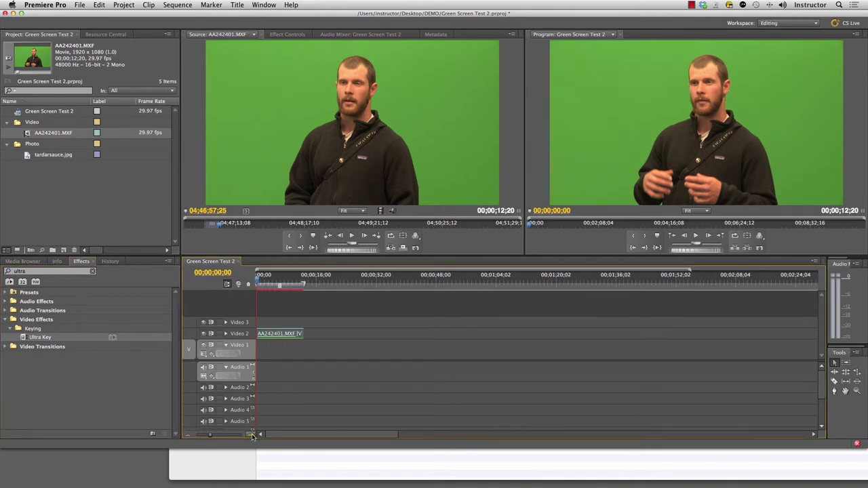
click(251, 434)
drag(269, 282, 277, 282)
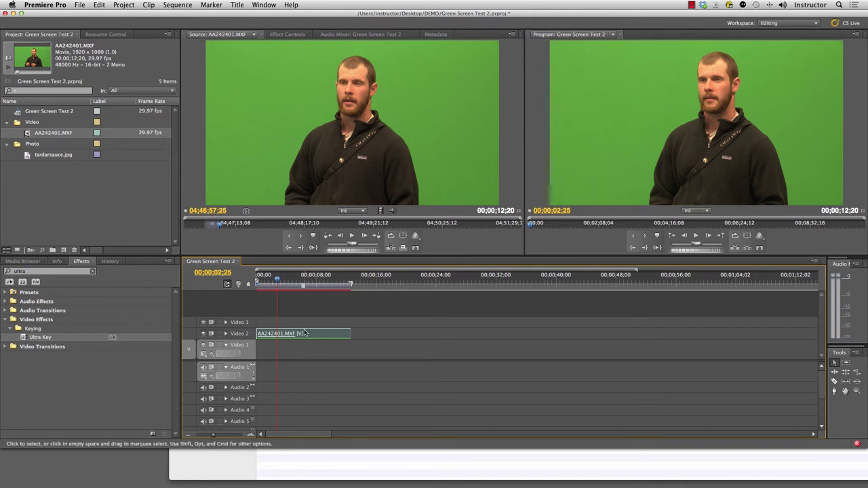
Set Ultra Key's Key Color by sampling the green backdrop in the Program monitor.
click(296, 35)
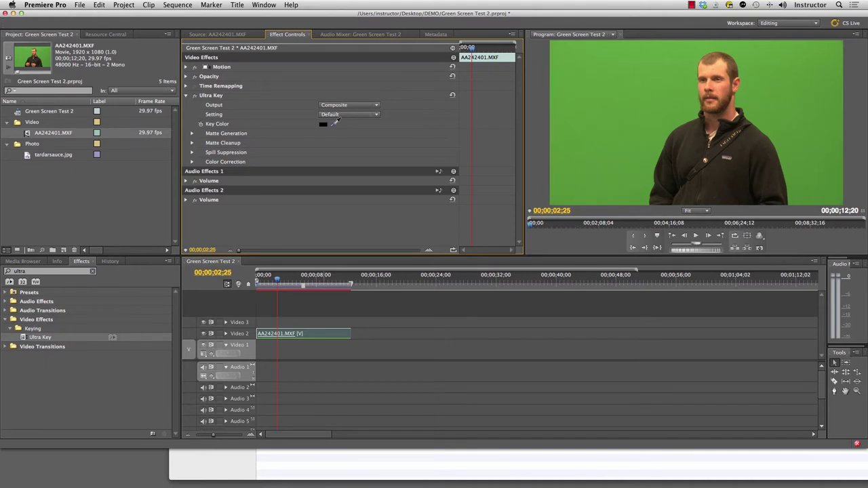
drag(335, 121, 836, 193)
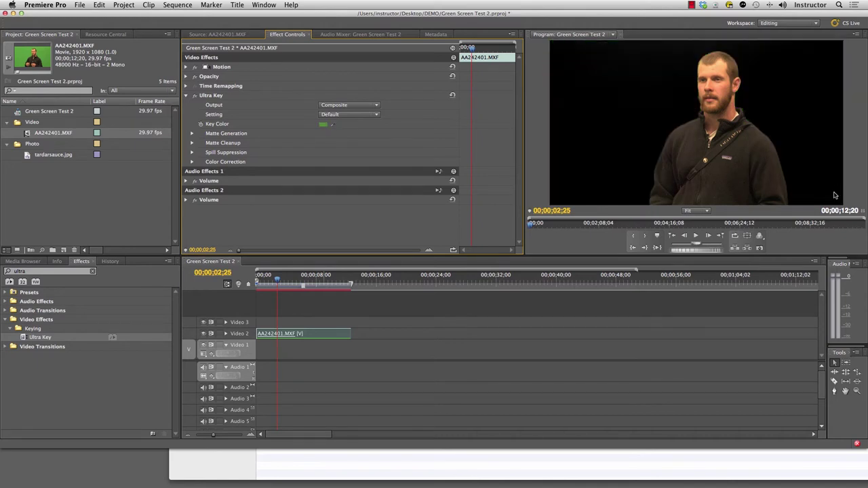
Switch Ultra Key output to Alpha Channel, resample the green key colour, and raise Pedestal to 57.0.
click(325, 106)
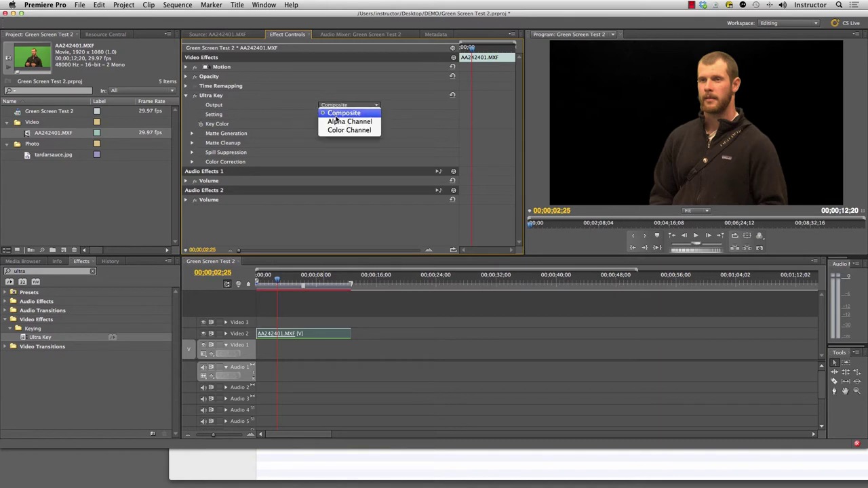
click(338, 122)
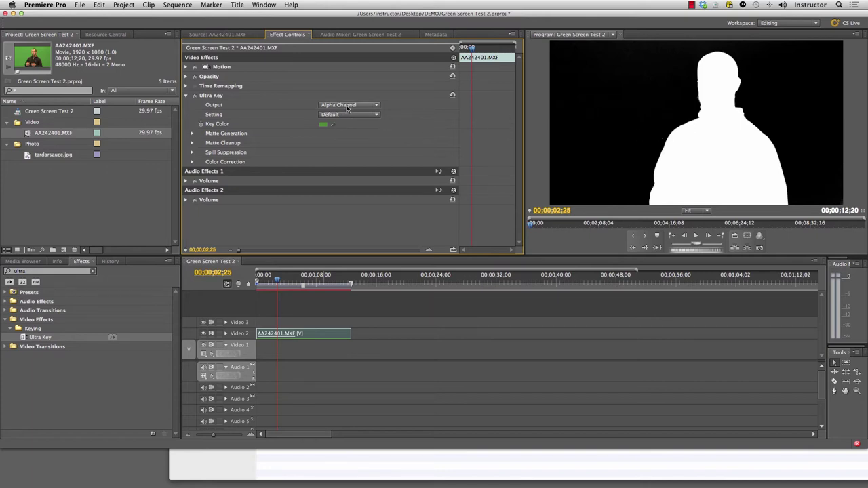
click(333, 124)
click(560, 42)
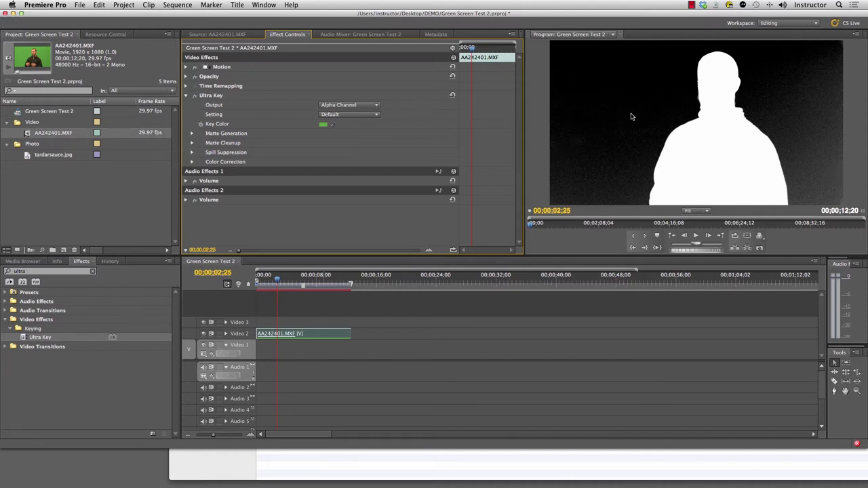
click(191, 134)
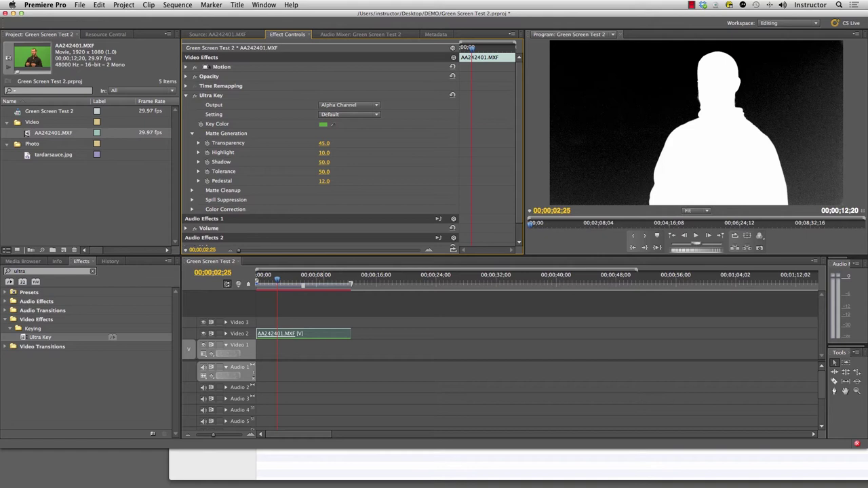
drag(325, 181, 338, 181)
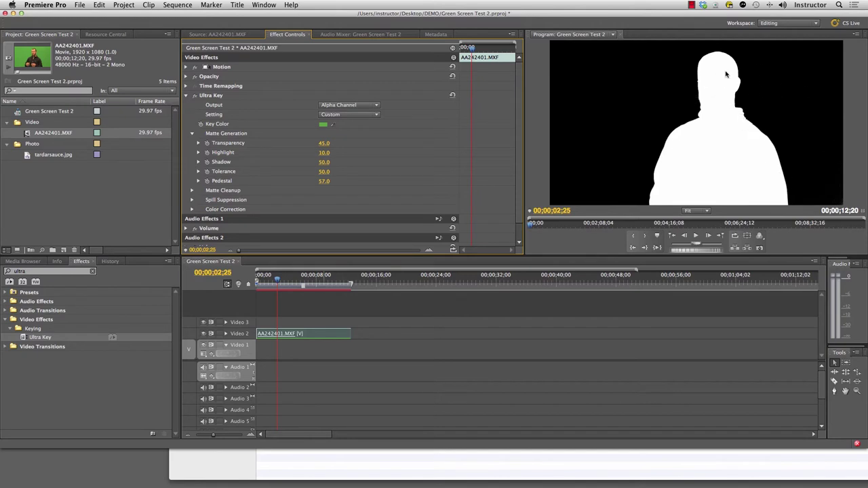
Return Ultra Key output to Composite and place tardarsauce.jpg on Video 1 beneath the presenter.
click(192, 133)
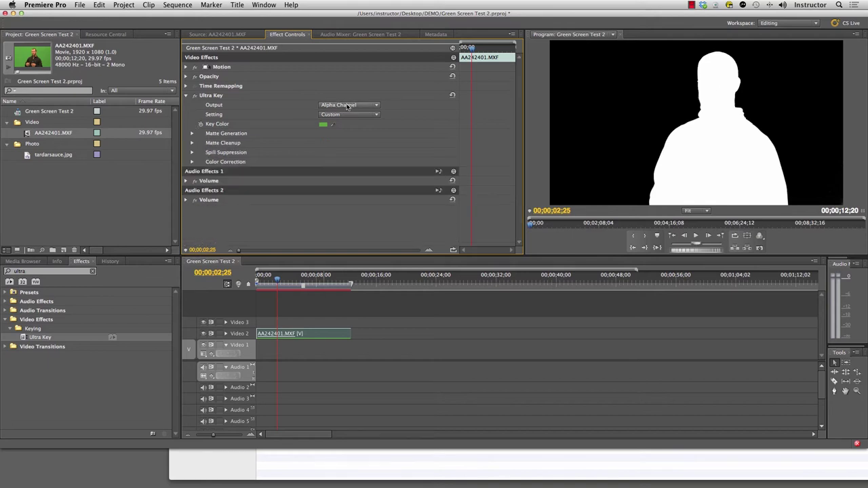
click(350, 106)
click(346, 113)
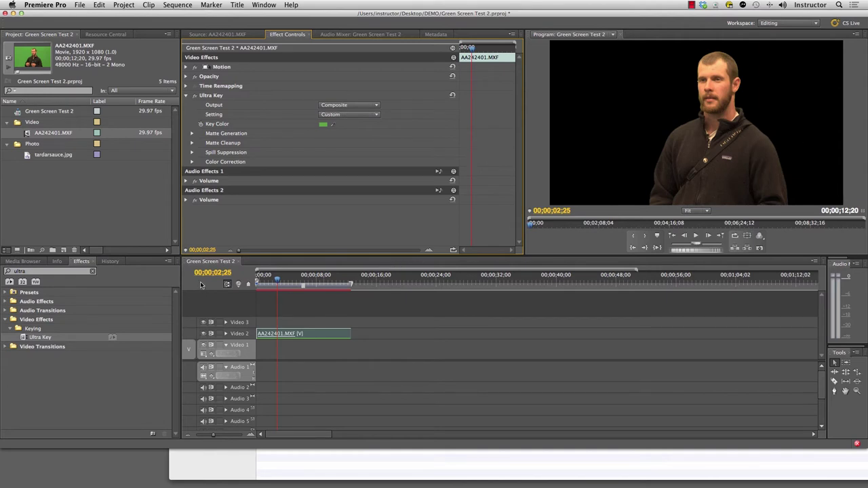
drag(27, 156, 267, 354)
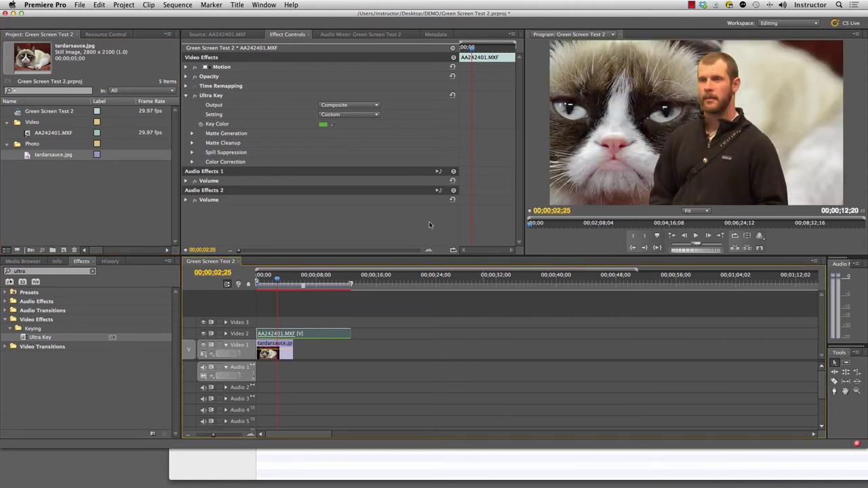
click(308, 347)
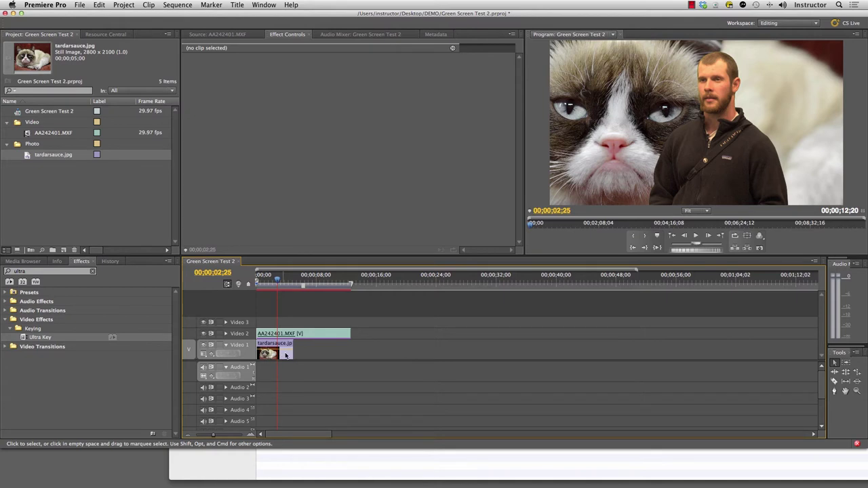
Scale the tardarsauce.jpg clip down to 70.0 in its Motion settings.
click(285, 354)
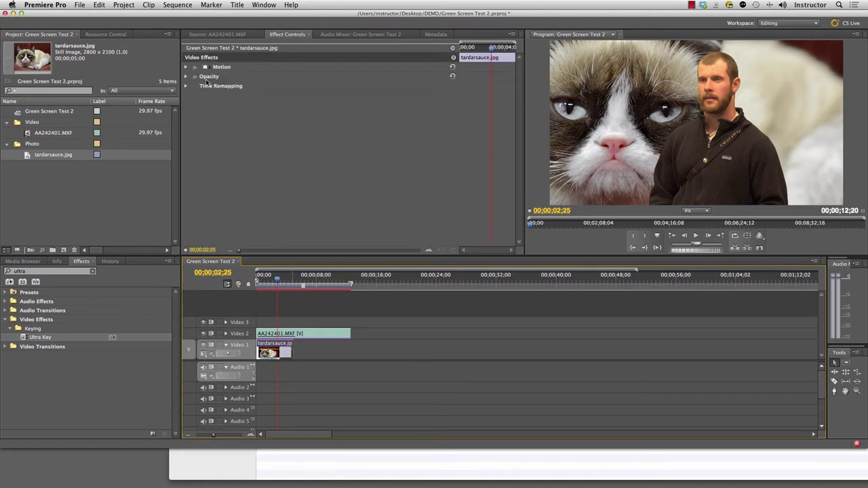
click(188, 68)
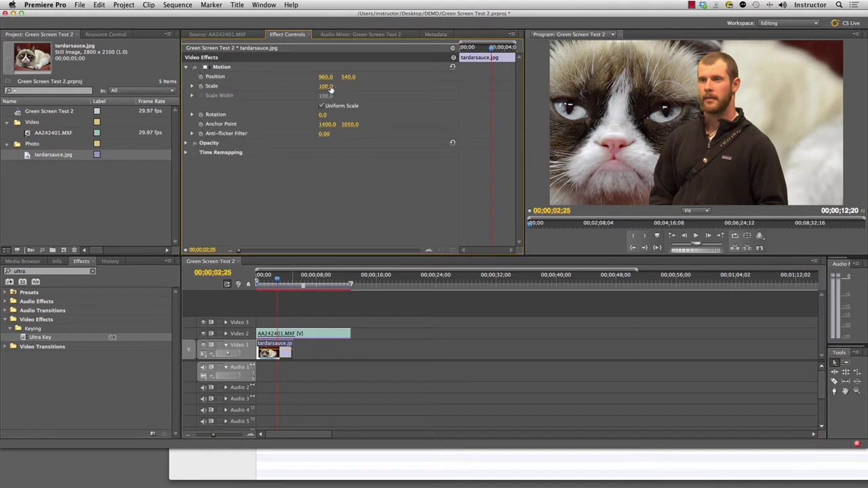
drag(326, 87, 306, 86)
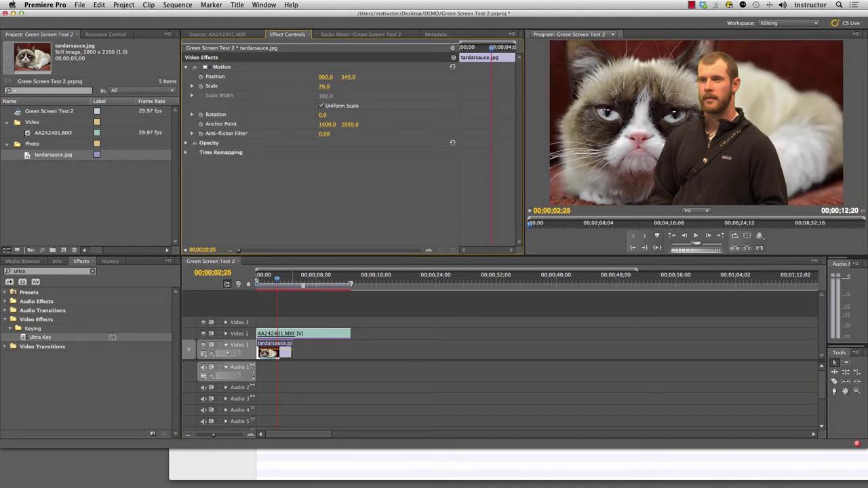
click(311, 338)
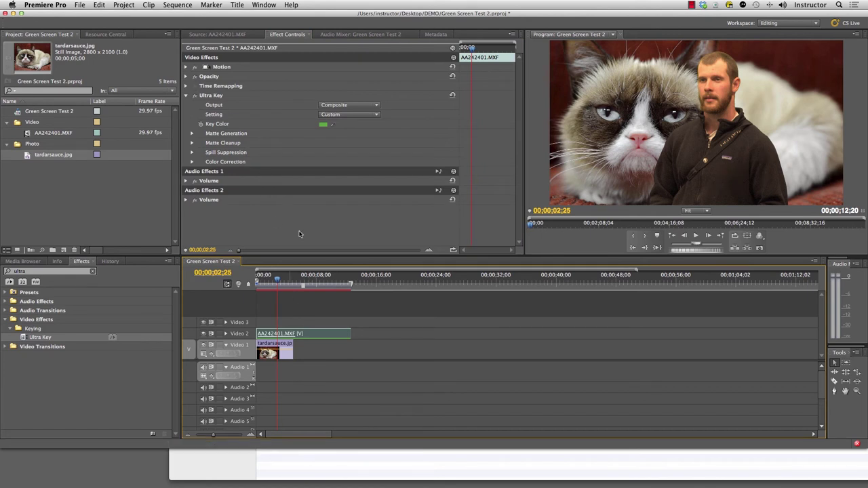
Scale the keyed AA242401.MXF man to 88 and move him to position 1351, 613.
click(190, 67)
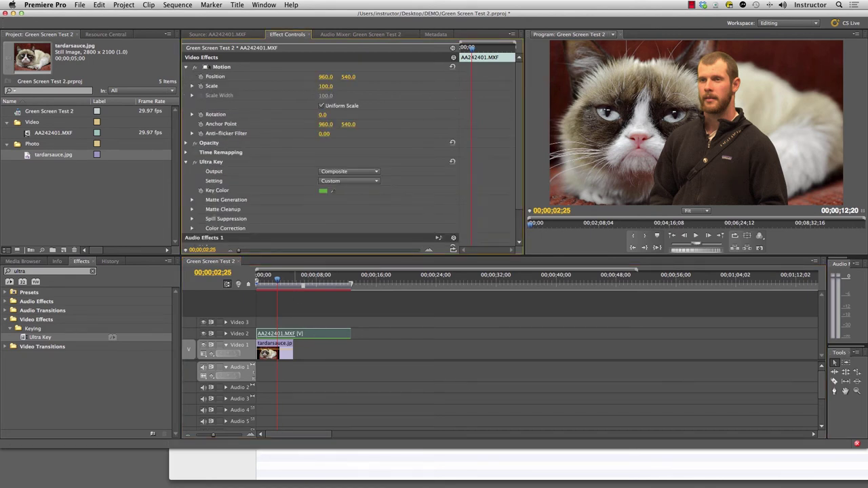
drag(325, 86, 461, 78)
drag(348, 77, 394, 77)
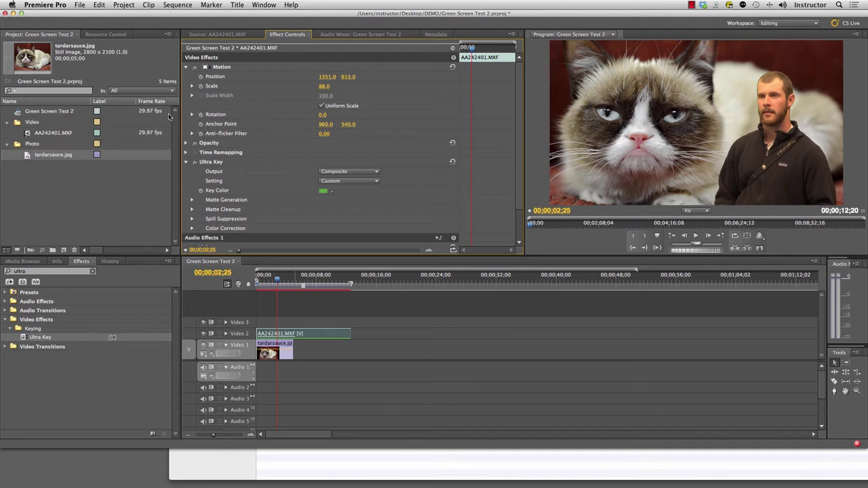
click(185, 68)
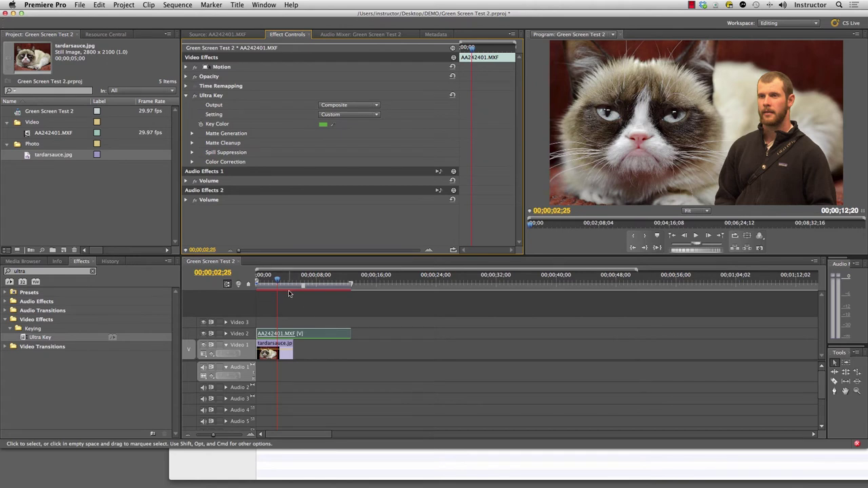
Extend the cat photo to the man's clip length, reposition him to 1260, 616, and rewind.
mouse_move(290, 284)
mouse_down()
mouse_move(304, 284)
mouse_move(277, 285)
mouse_move(306, 285)
mouse_up()
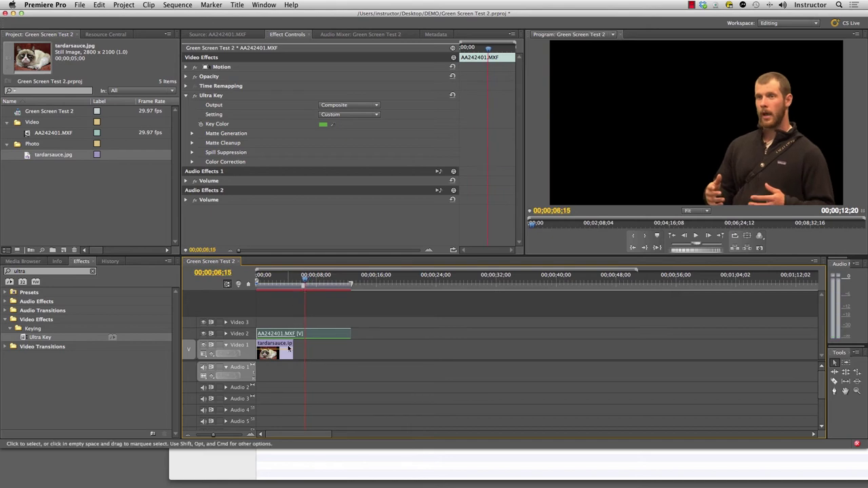
drag(293, 348, 350, 348)
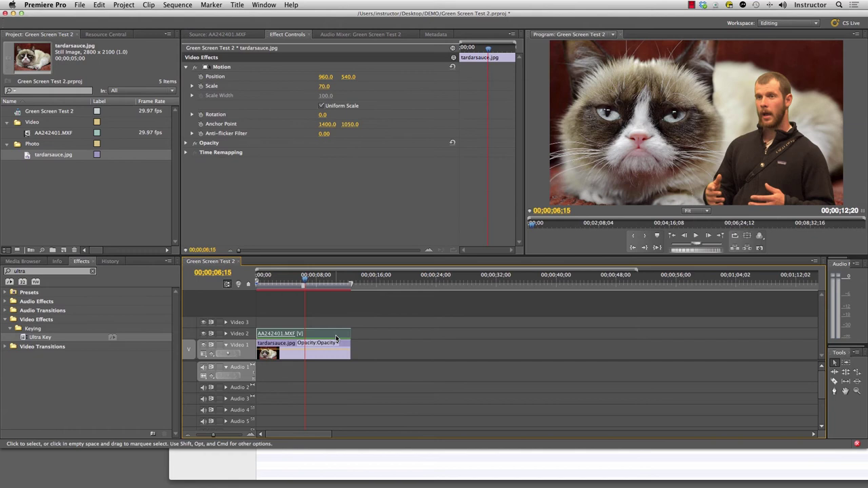
click(336, 336)
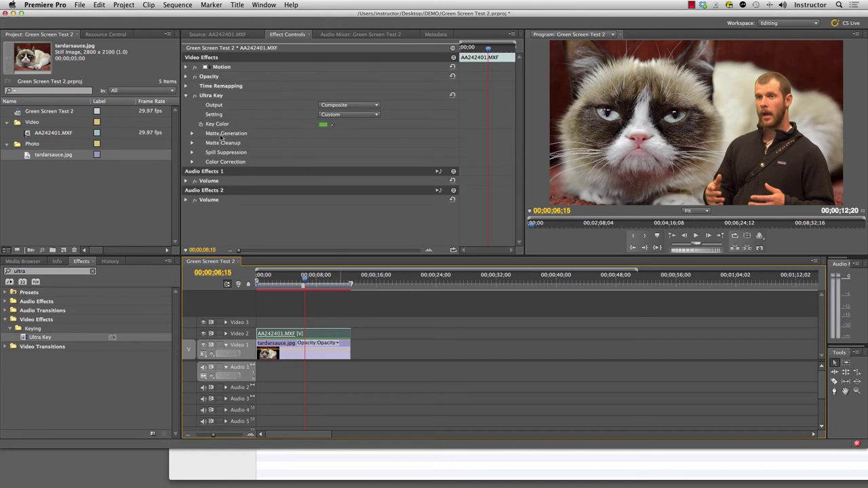
click(185, 67)
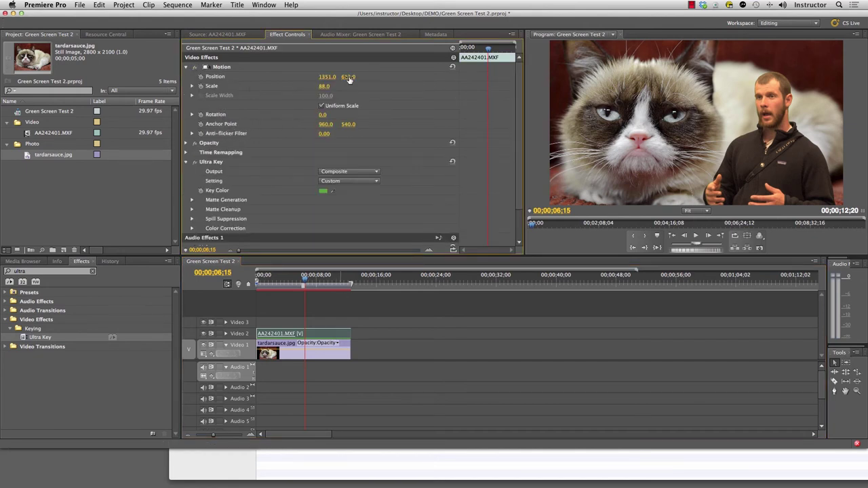
drag(348, 76, 266, 77)
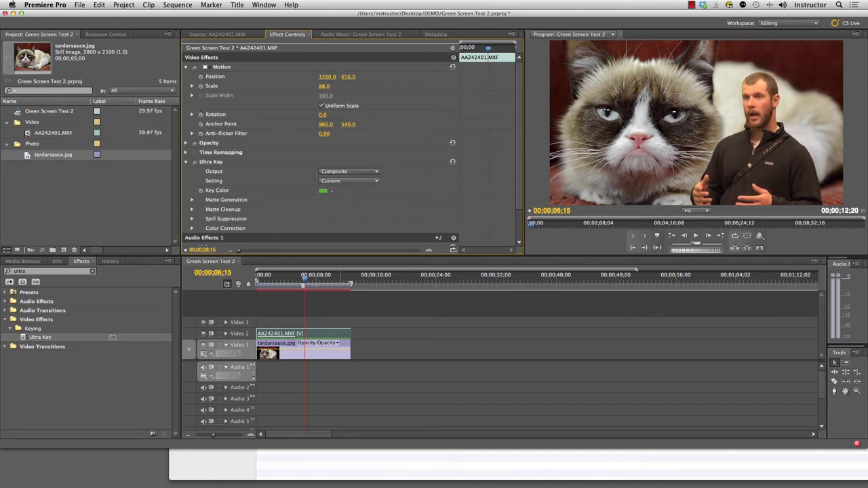
click(281, 284)
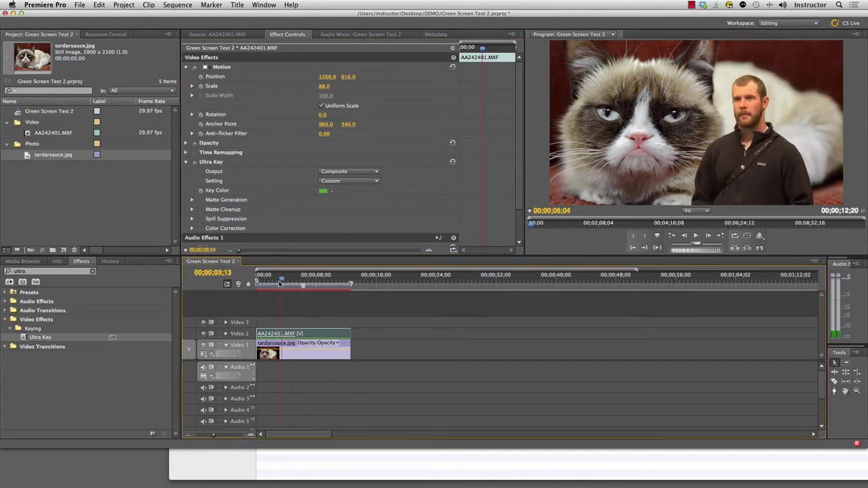
key(Home)
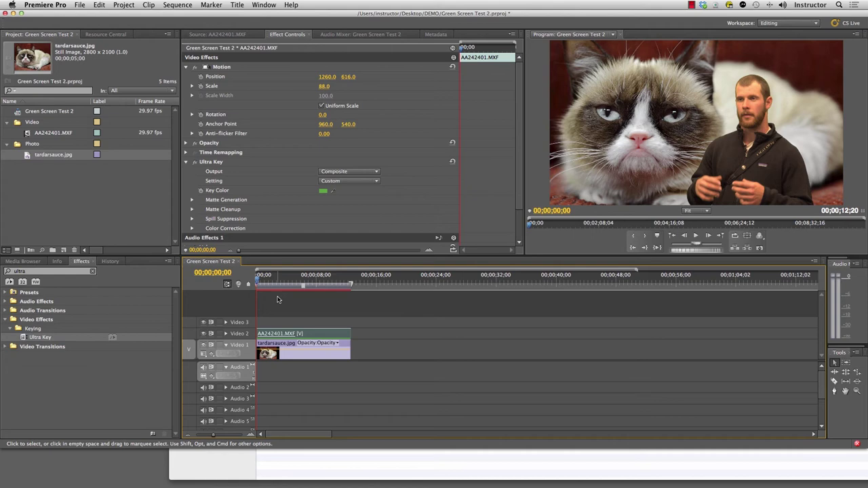
Open the Export Settings for the sequence as a media file.
click(79, 4)
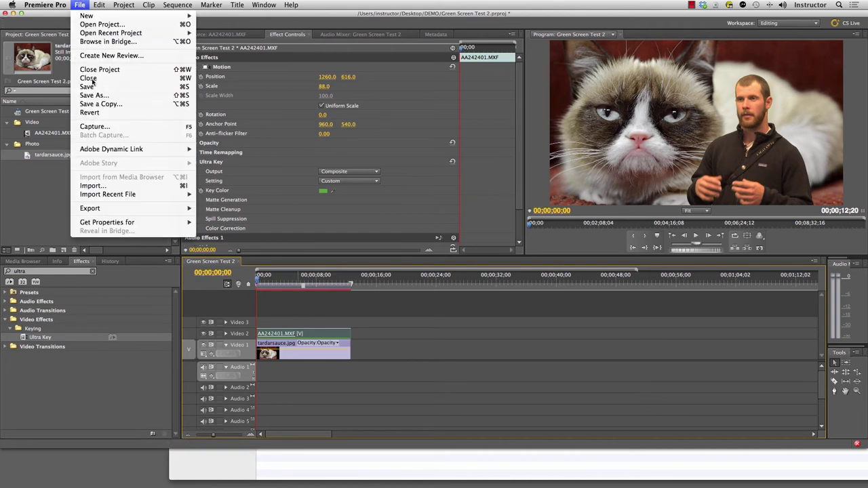
mouse_move(141, 210)
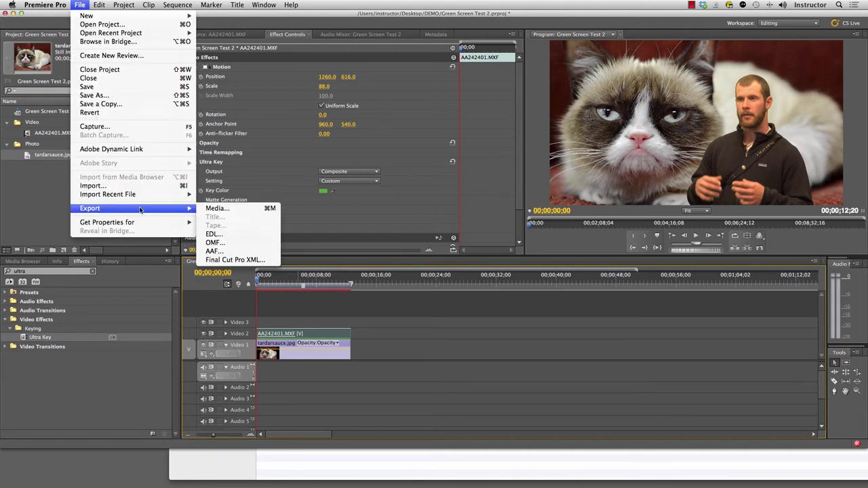
click(222, 209)
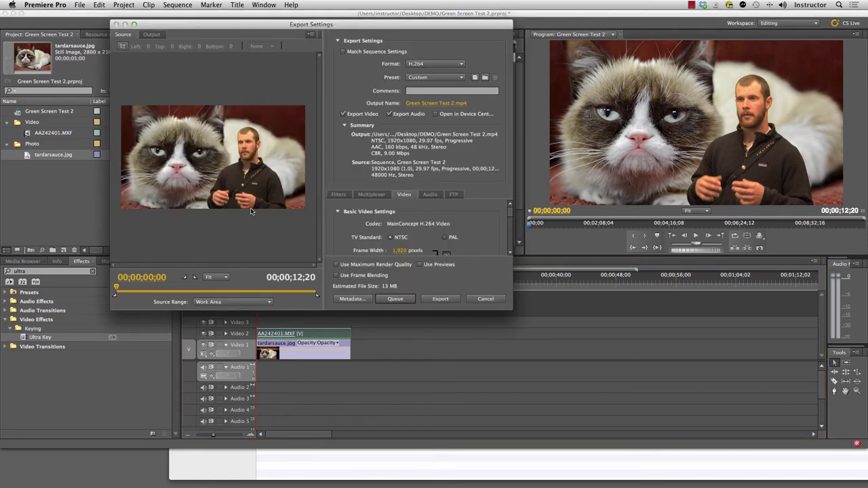
Keep H.264 format and name the output Green Screen Test 2.mp4 in the DEMO folder.
click(424, 64)
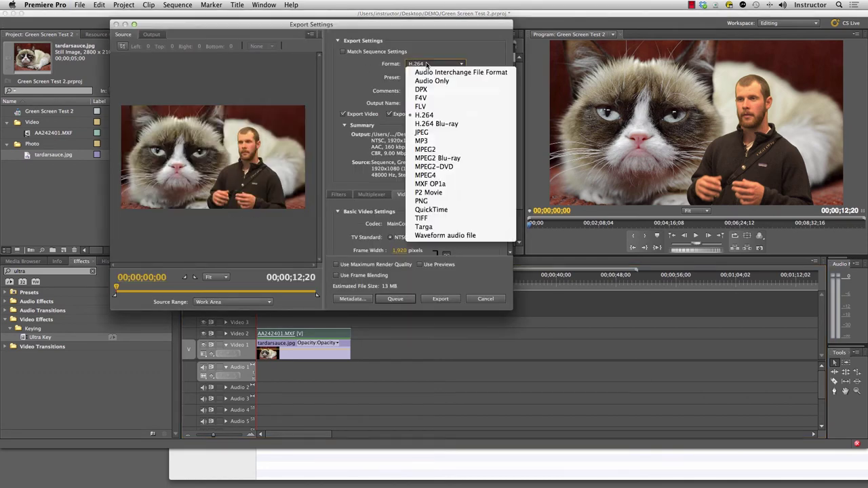
click(430, 118)
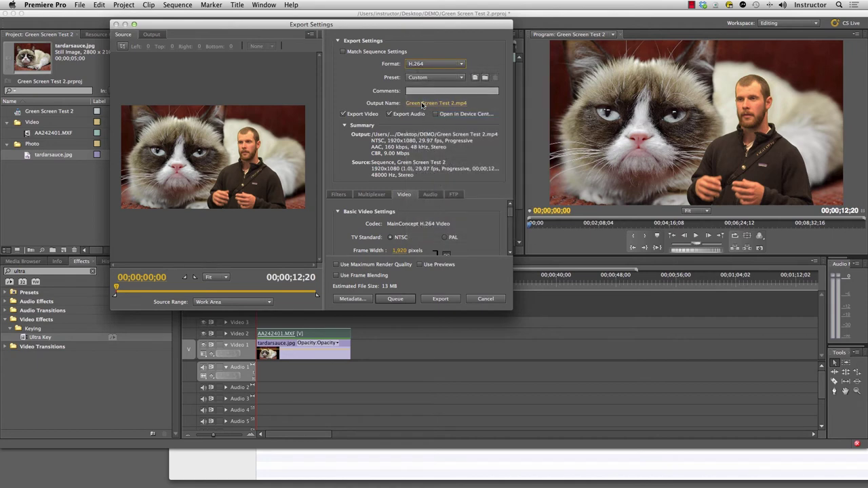
click(424, 103)
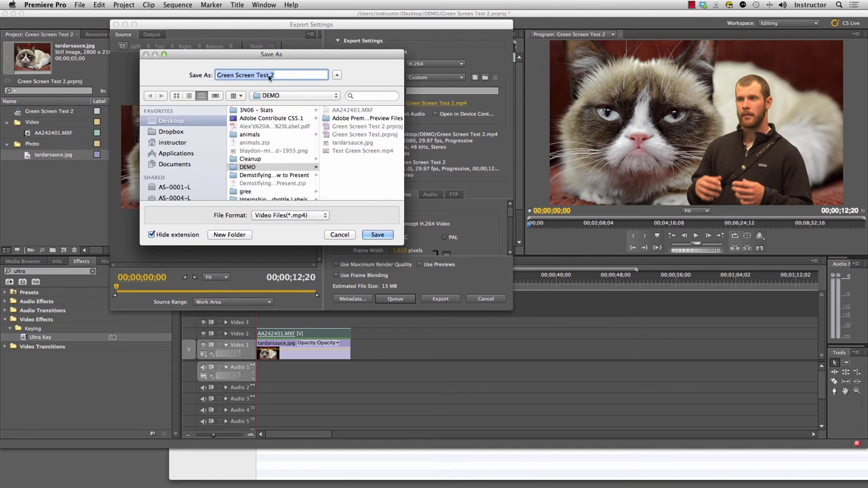
click(377, 235)
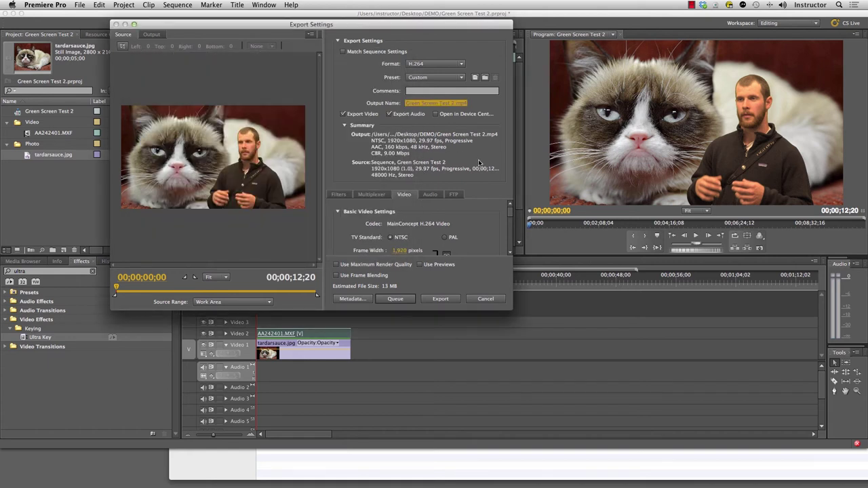
Keep CBR 9 Mbps bitrate encoding and send the 1920x1080 H.264 export to Media Encoder's queue.
scroll(510, 214, down, 2)
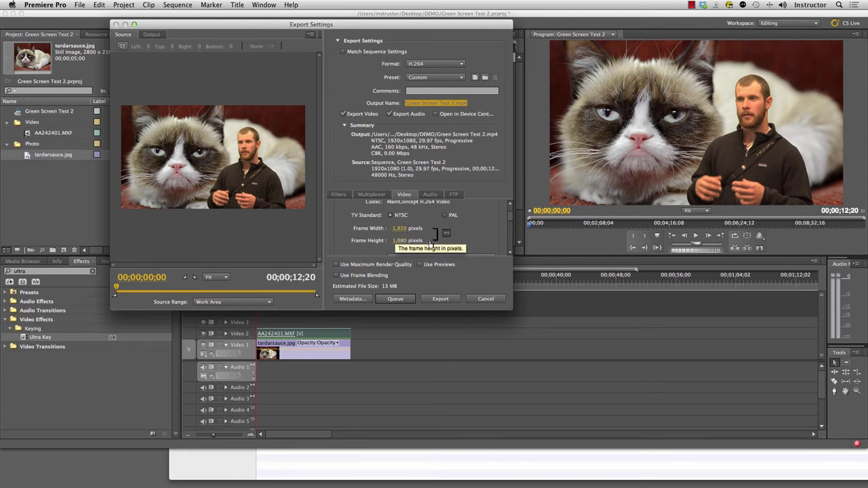
scroll(511, 222, down, 1)
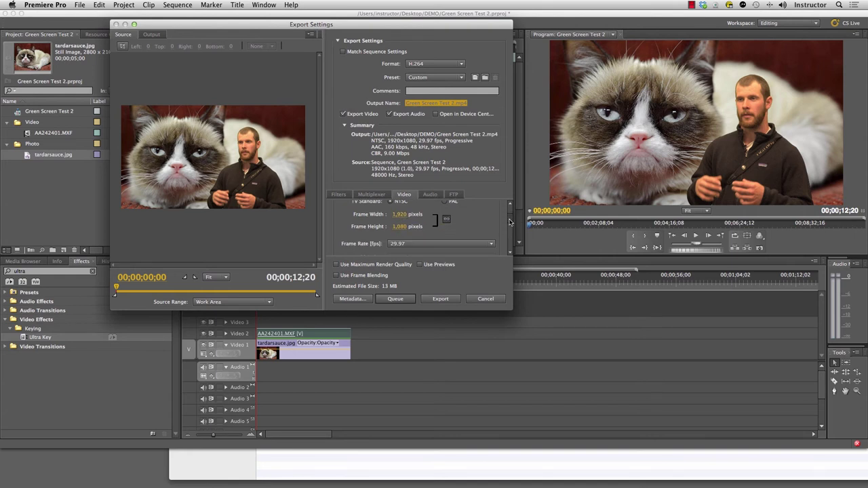
scroll(510, 222, down, 5)
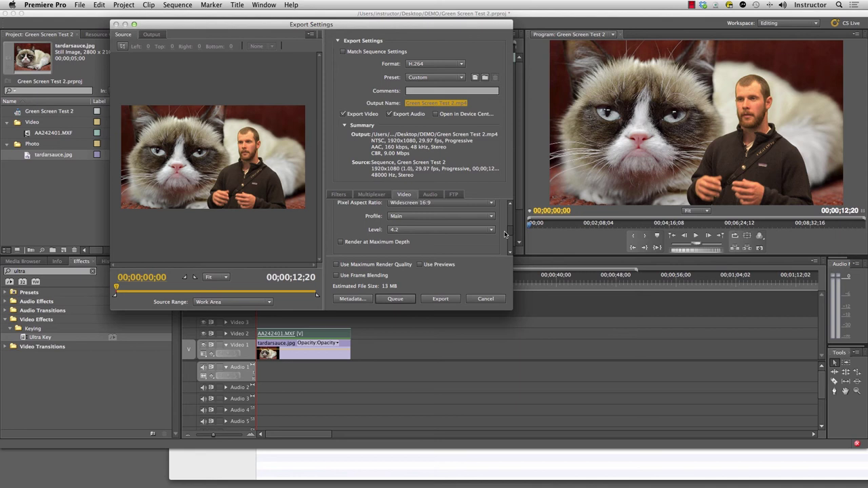
scroll(505, 234, down, 5)
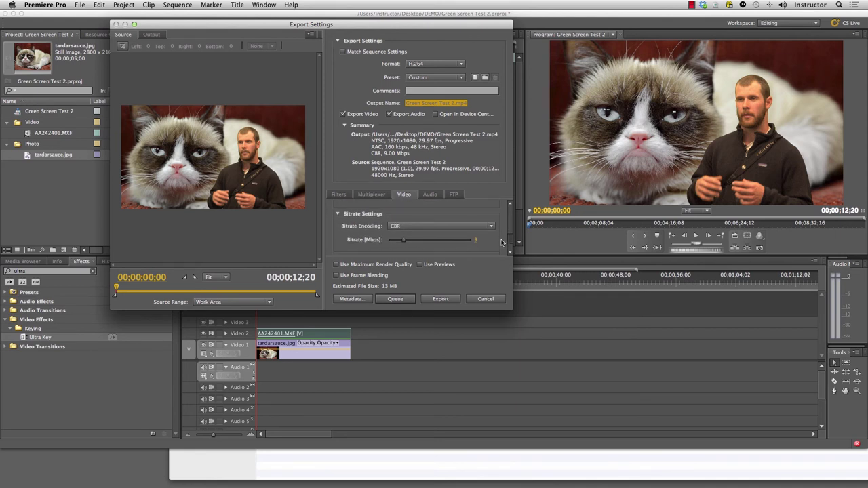
scroll(501, 243, down, 1)
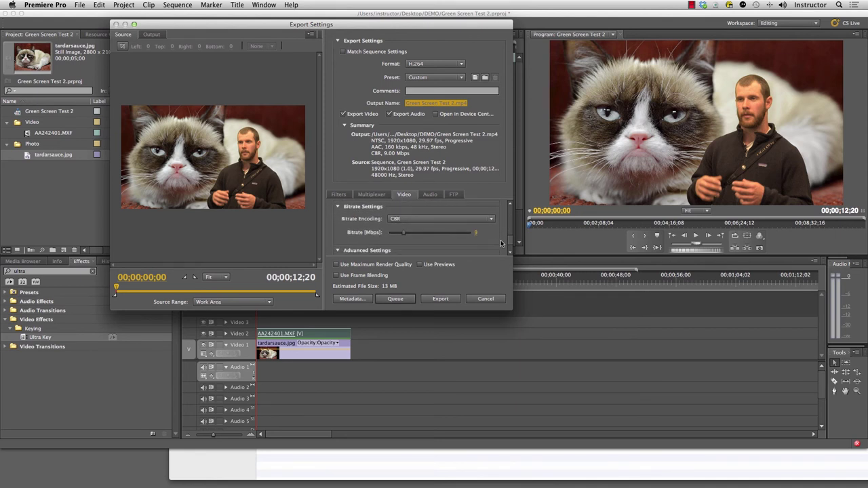
click(405, 219)
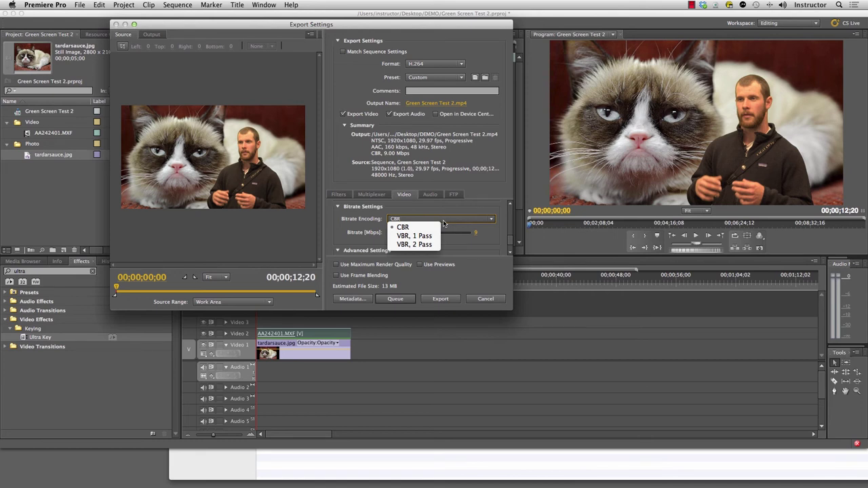
click(457, 213)
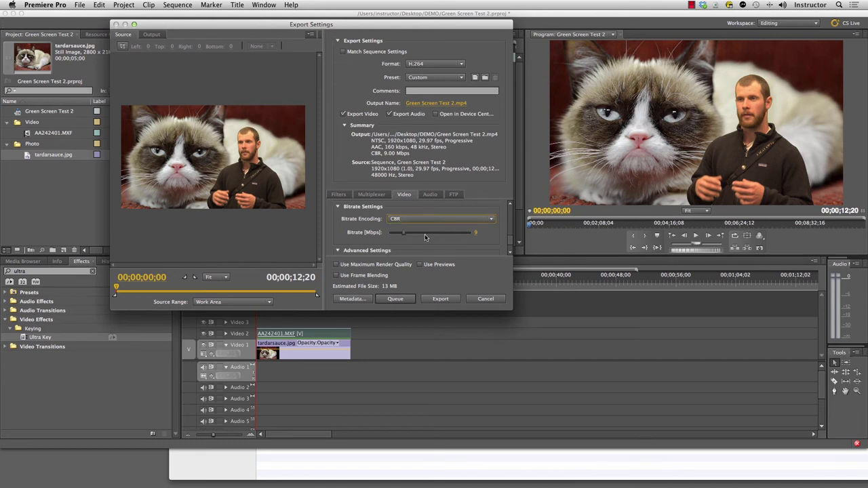
click(509, 246)
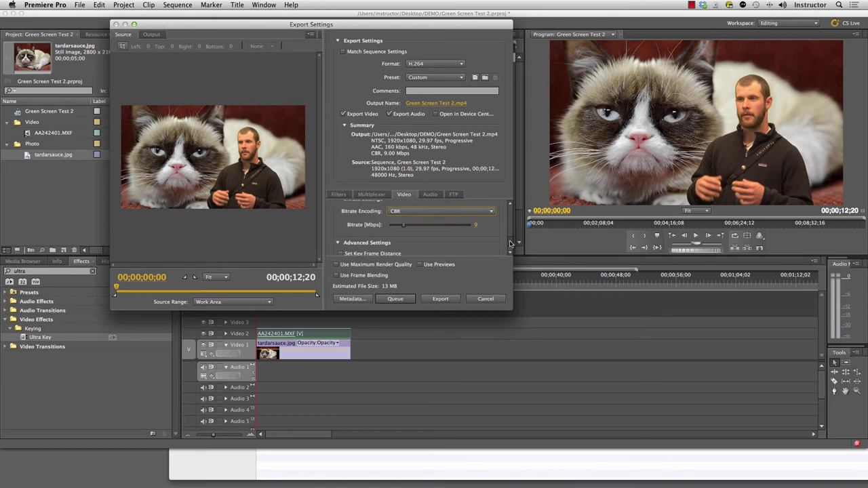
click(509, 246)
scroll(420, 227, up, 10)
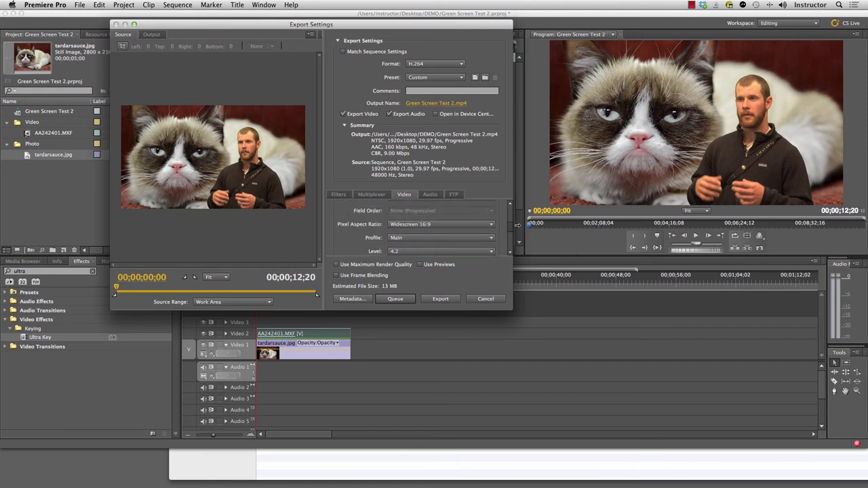
click(397, 299)
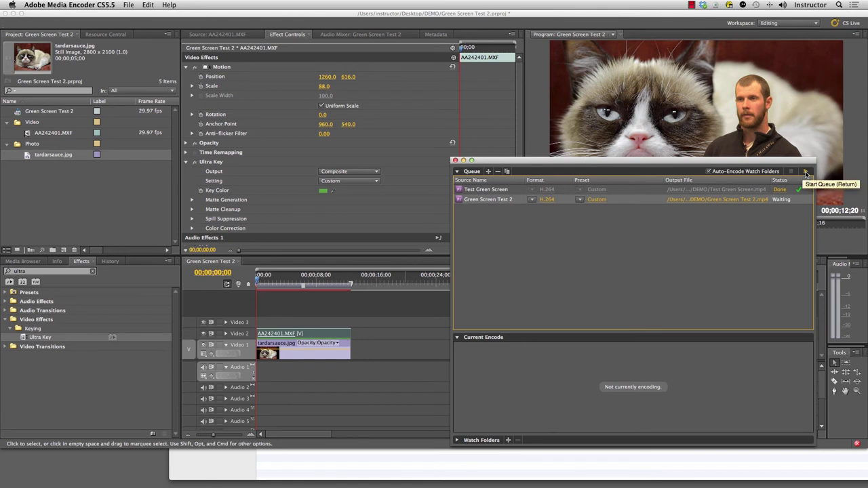
Start the Media Encoder queue so Green Screen Test 2 encodes until marked Done.
click(806, 173)
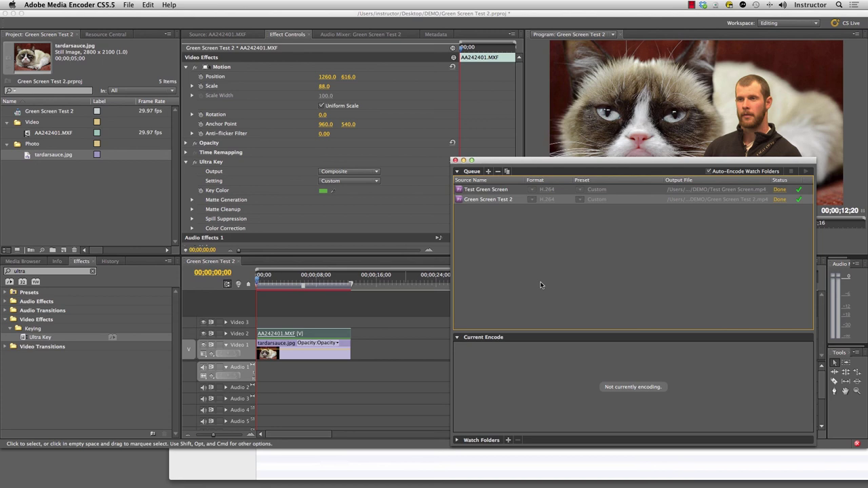
Reveal the finished Green Screen Test 2.mp4 in its DEMO folder in Finder.
right_click(731, 204)
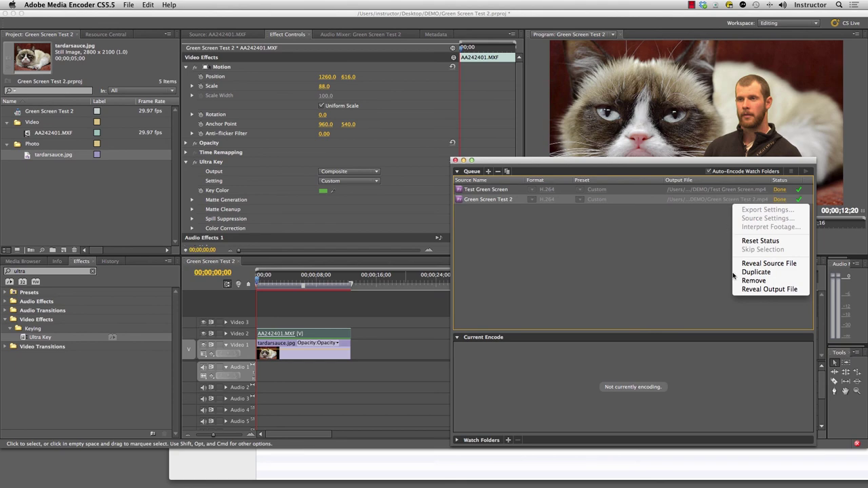
click(746, 291)
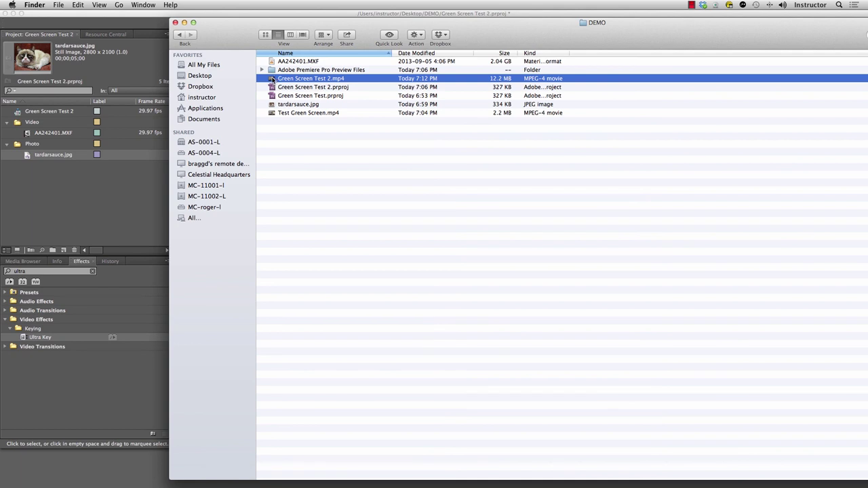
Play Green Screen Test 2.mp4 in QuickTime to about 00:08, pause, then quit QuickTime.
double_click(274, 84)
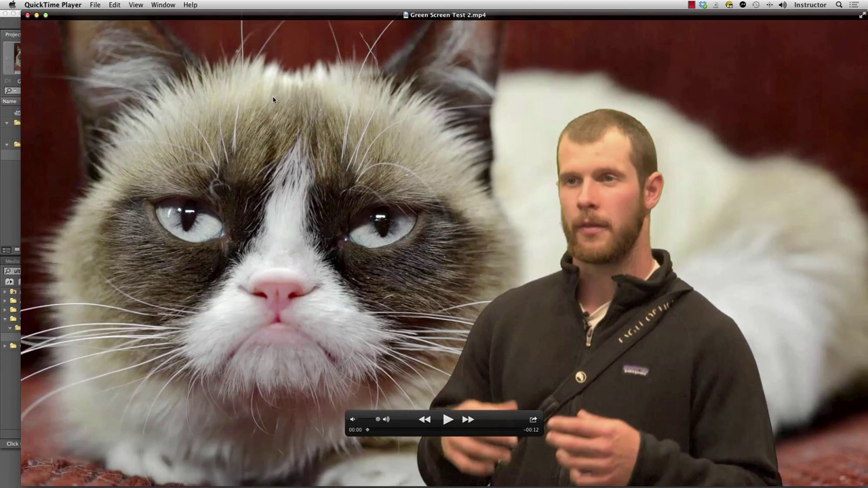
click(448, 418)
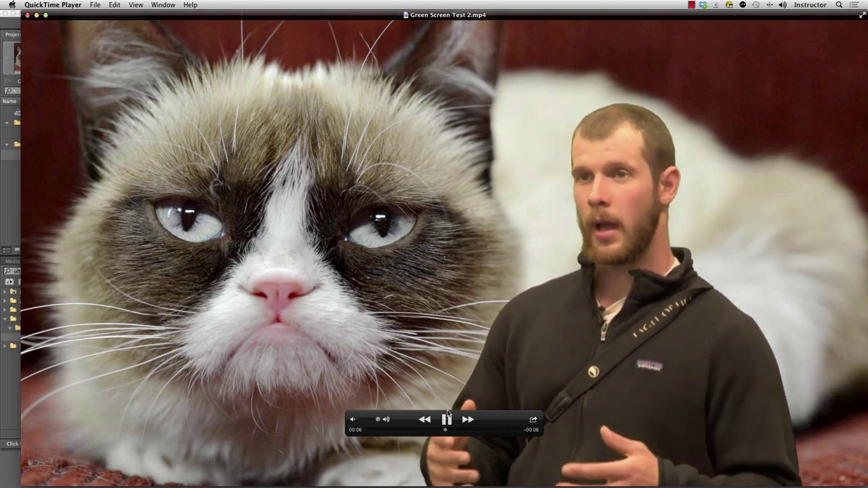
click(448, 419)
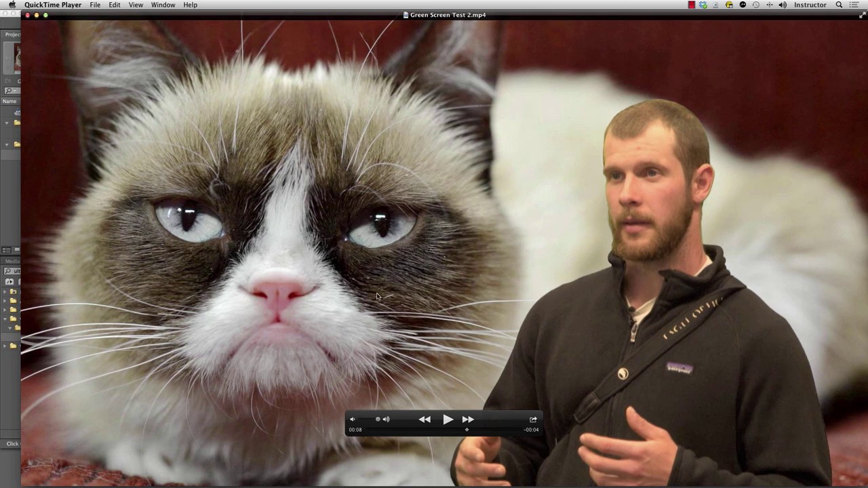
key(super+q)
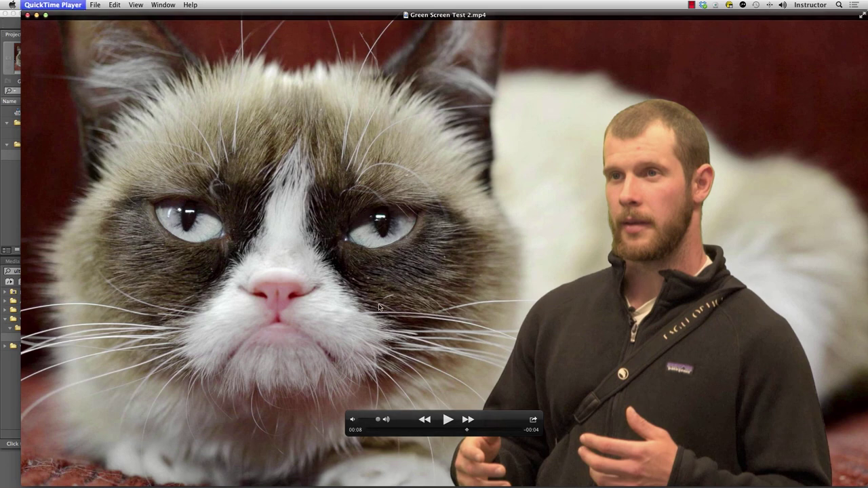
Bring Premiere Pro back to the front and save the Green Screen Test 2 project.
click(330, 246)
click(83, 213)
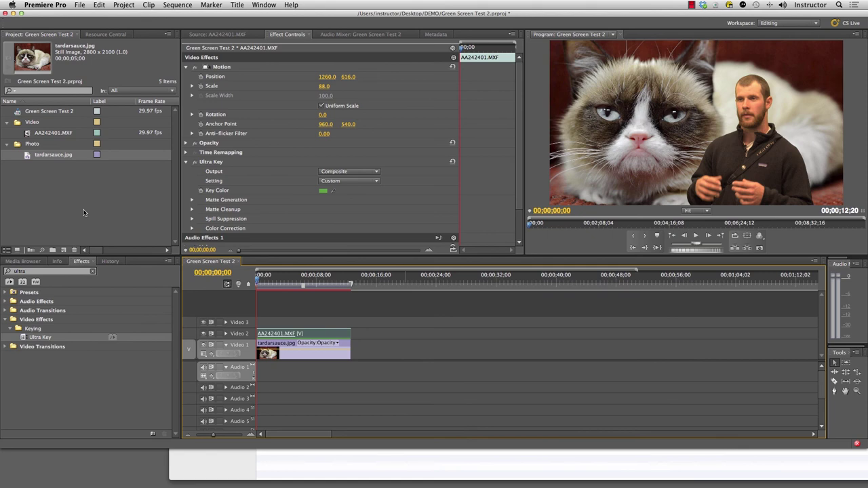
key(super+s)
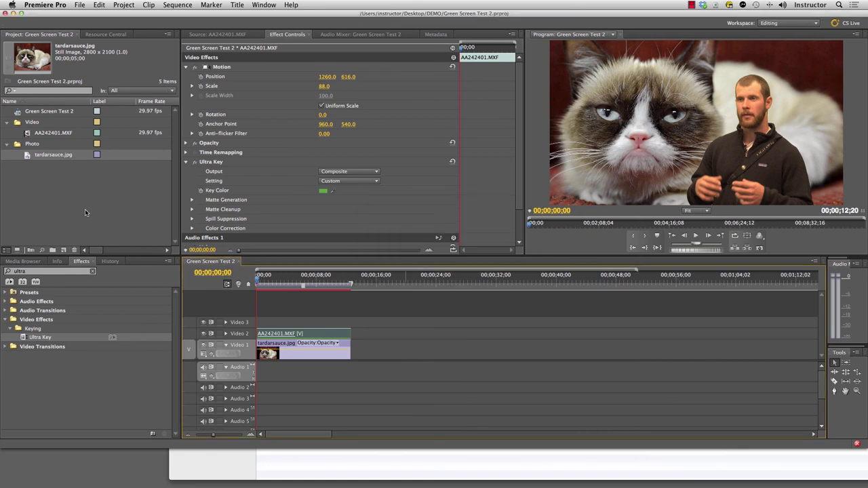